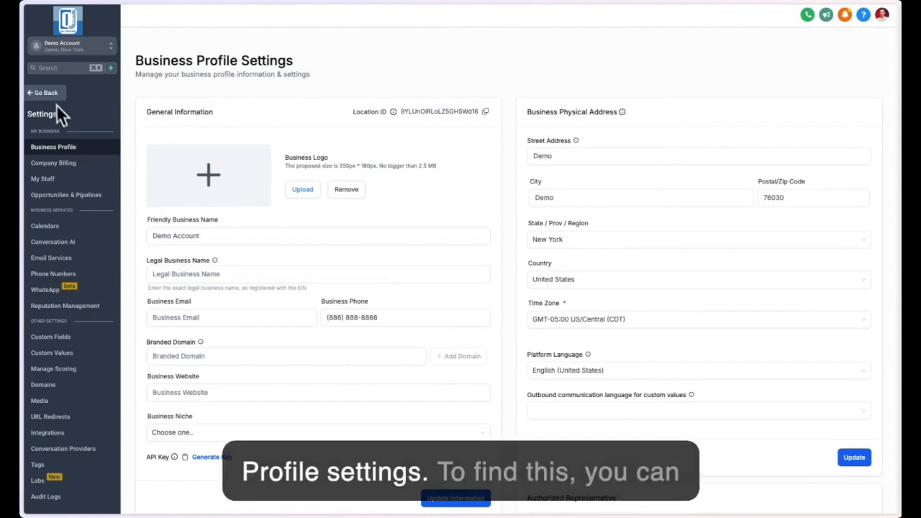
- Open the account settings at the business profile and check the size requirements for the business logo
click(46, 93)
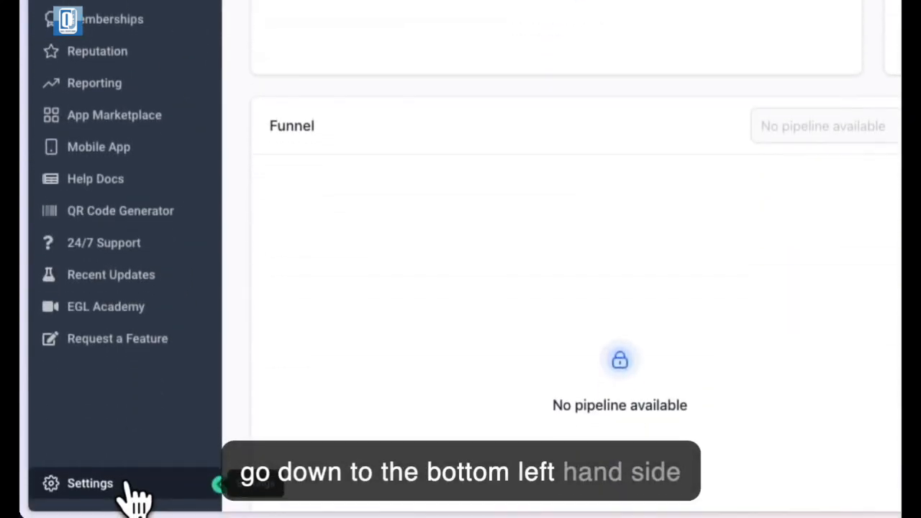
click(90, 481)
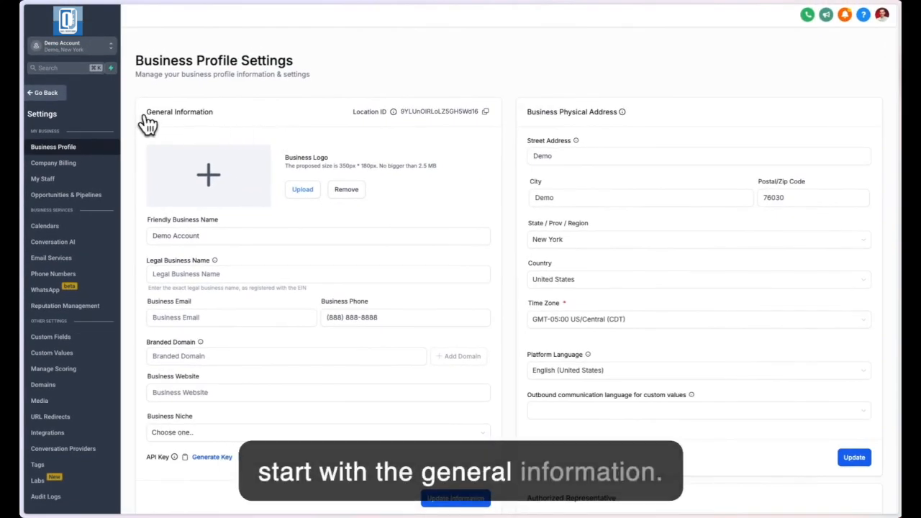
drag(285, 157, 333, 158)
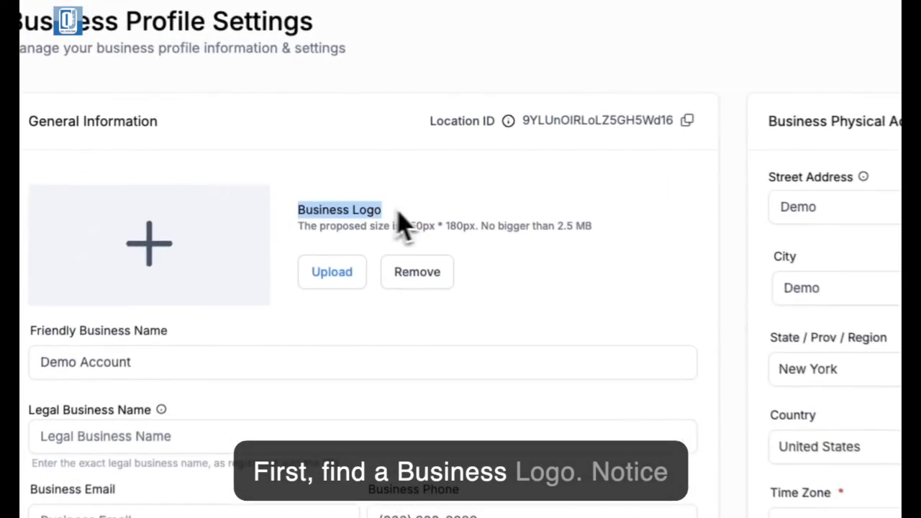
drag(301, 230, 630, 248)
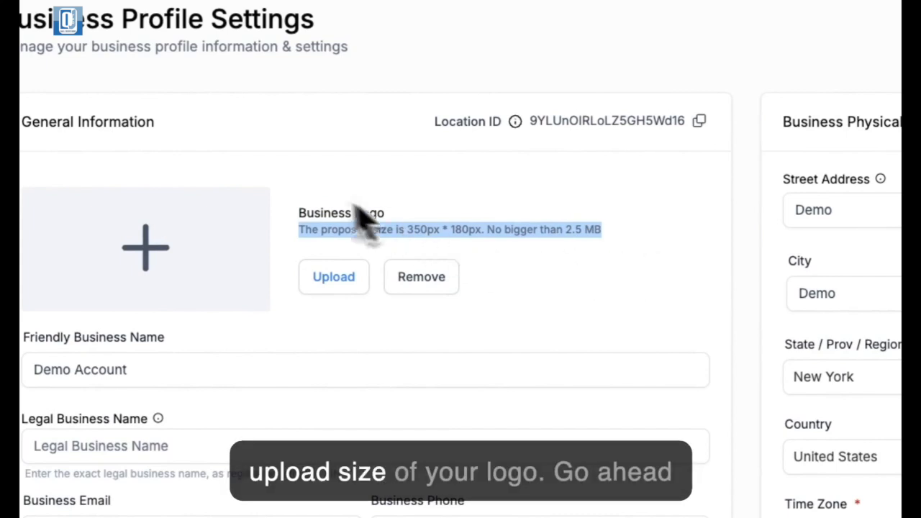
click(333, 332)
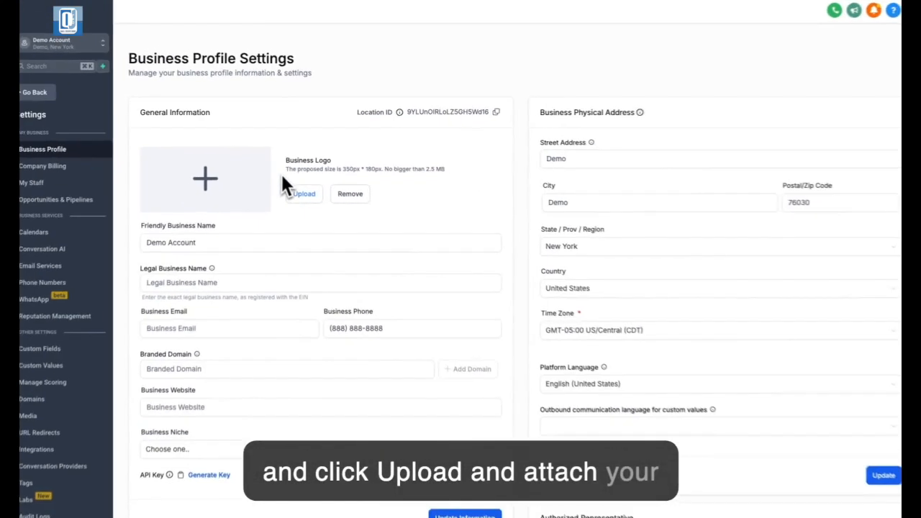
- Review the friendly and legal business name fields, including the note on how the legal name must be entered
click(216, 239)
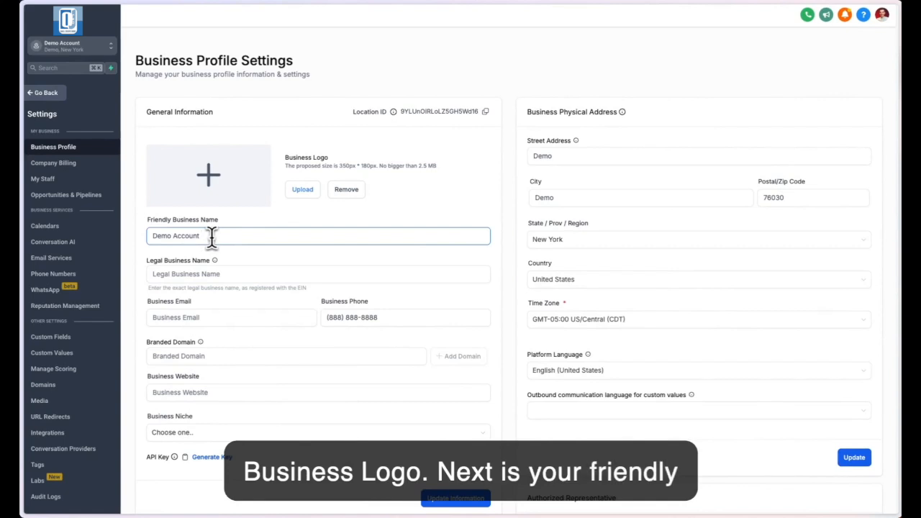
triple_click(212, 236)
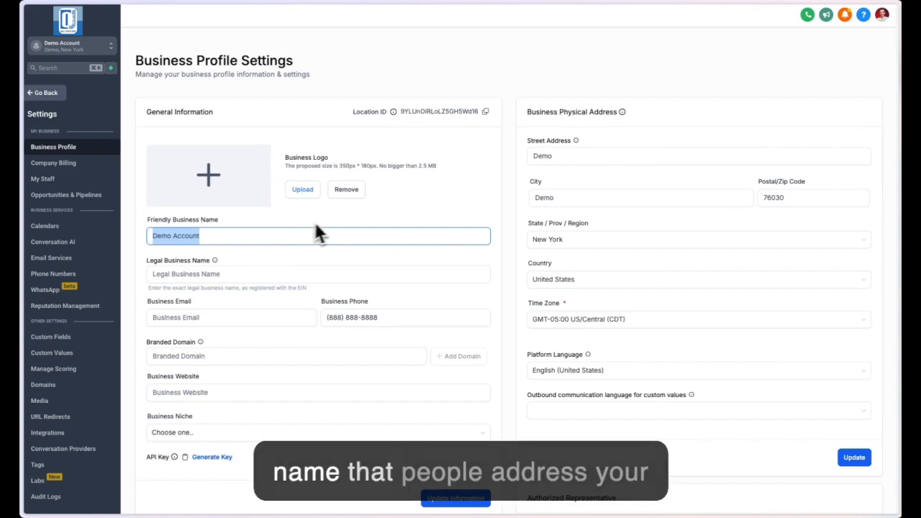
click(142, 248)
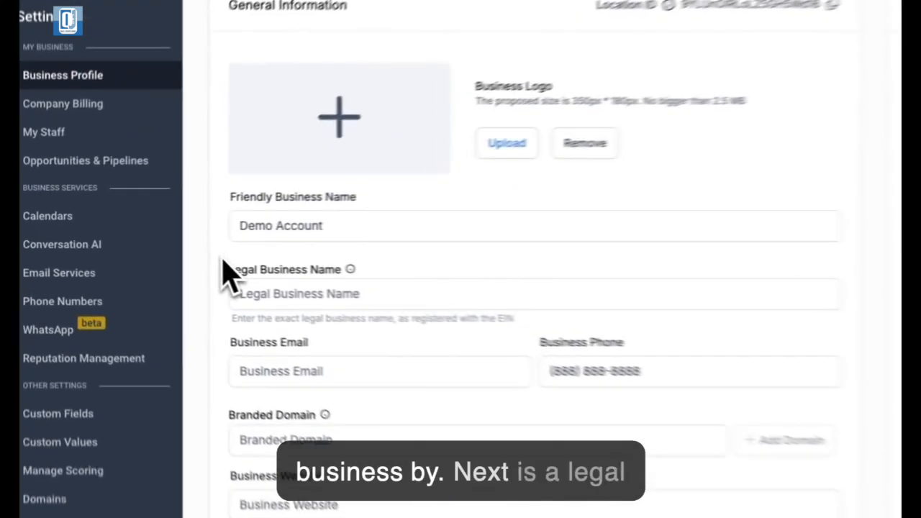
click(261, 240)
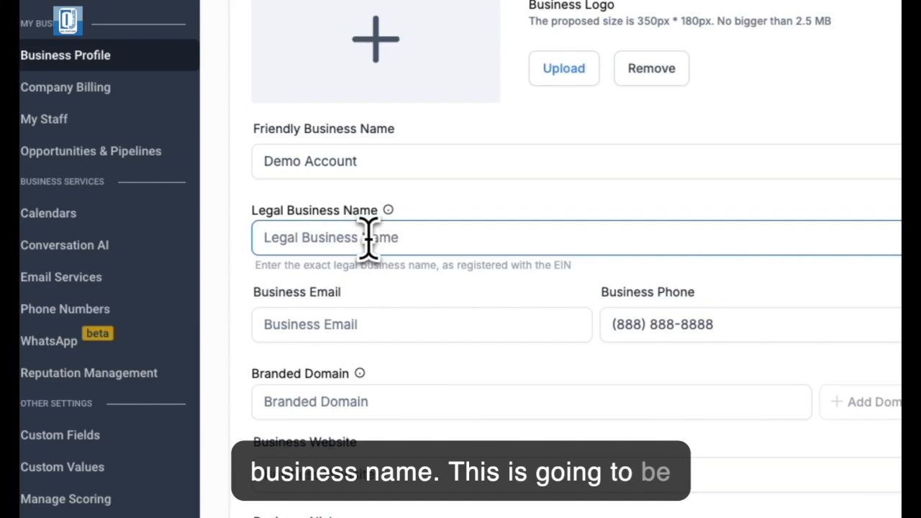
drag(437, 265, 584, 288)
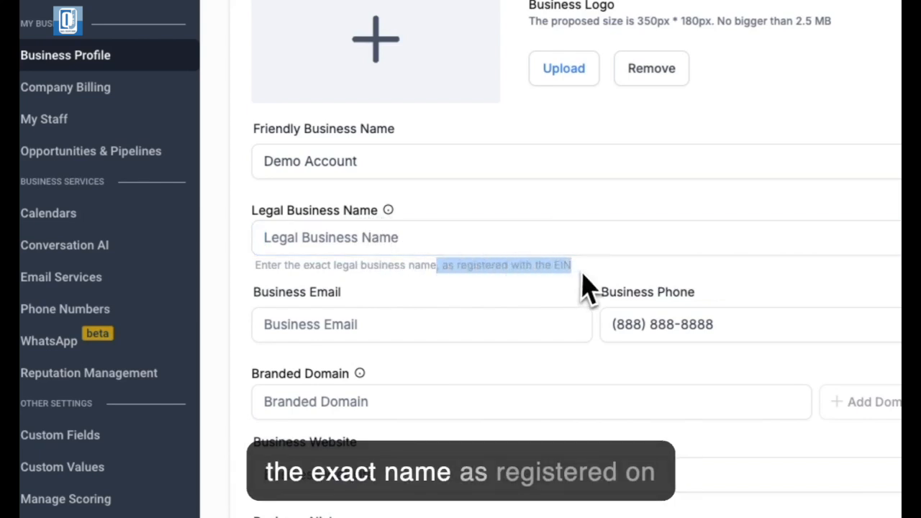
click(584, 275)
- Review the business email, business phone and branded domain fields in the general information
scroll(246, 293, down, 1)
click(288, 256)
click(609, 251)
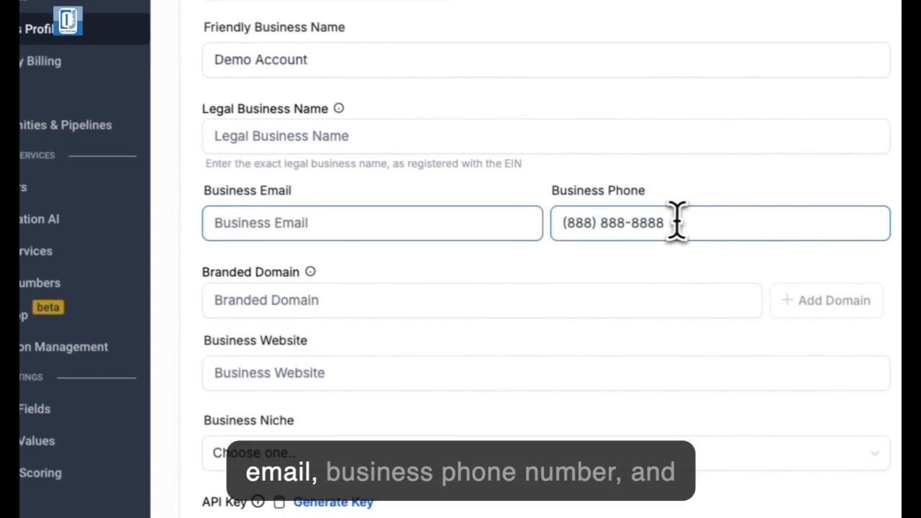
click(330, 294)
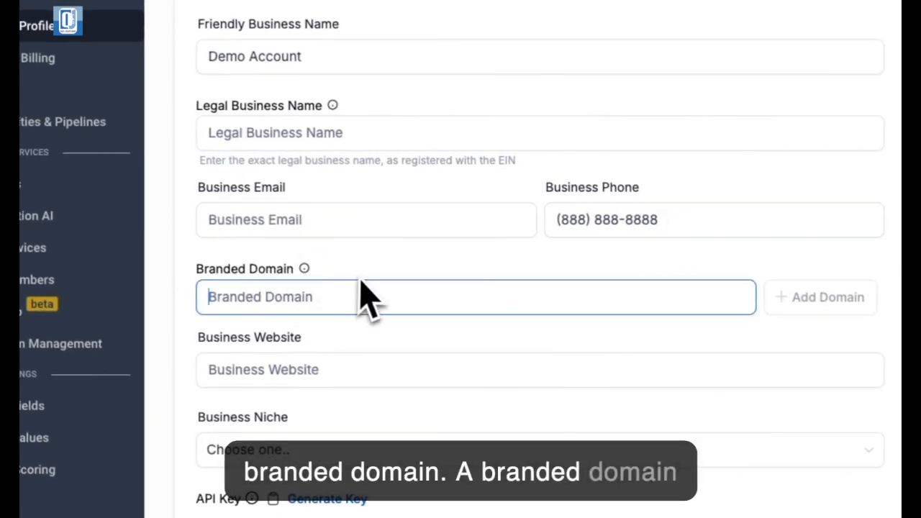
click(330, 270)
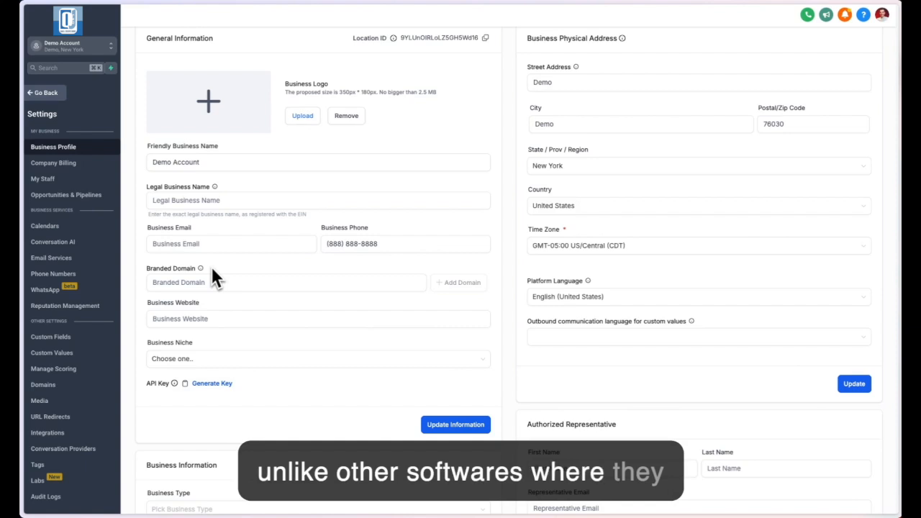
- Review the business website field and the business niche choices, and save the general information
scroll(212, 270, down, 1)
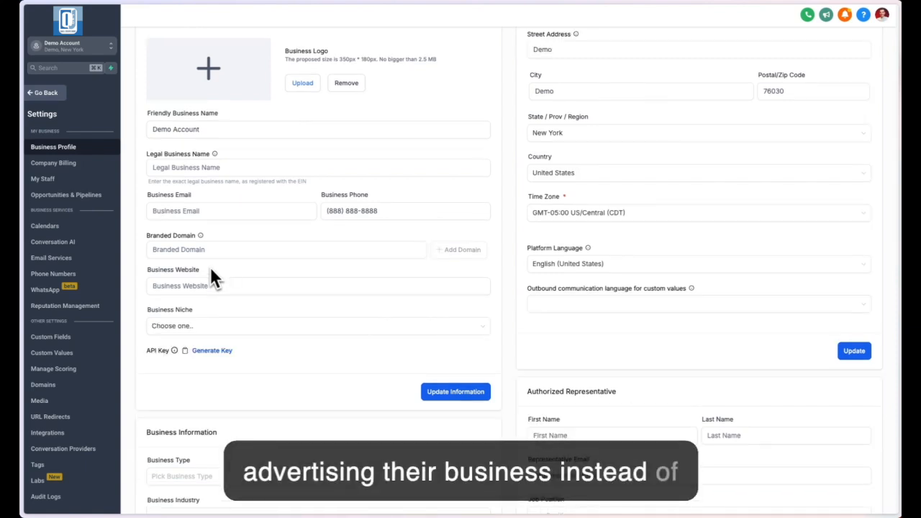
click(179, 286)
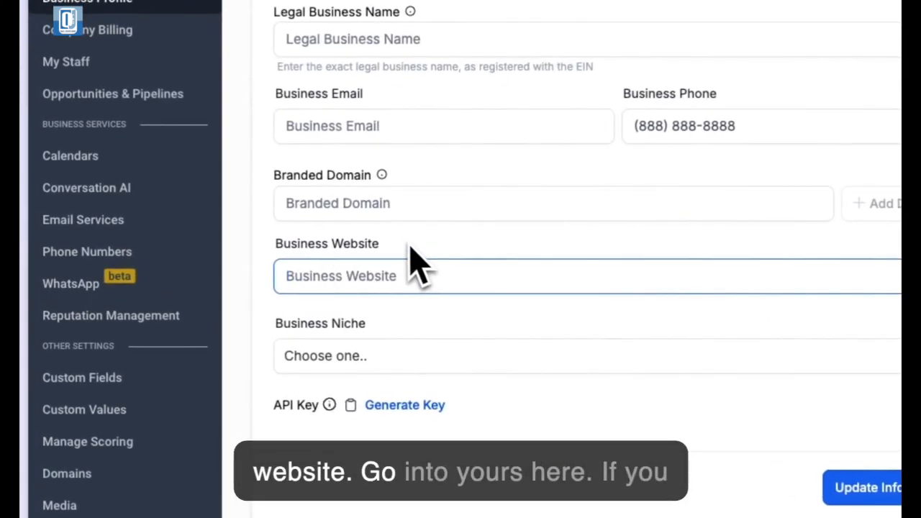
click(405, 245)
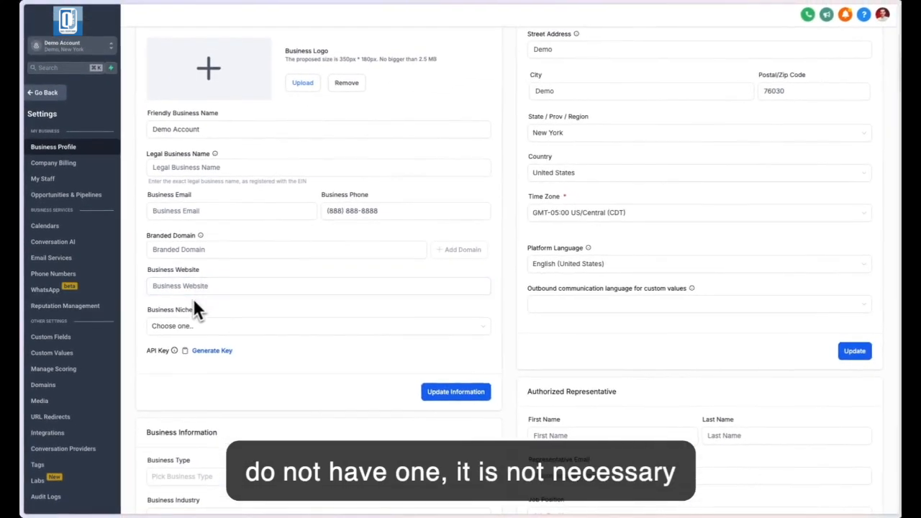
scroll(198, 309, down, 1)
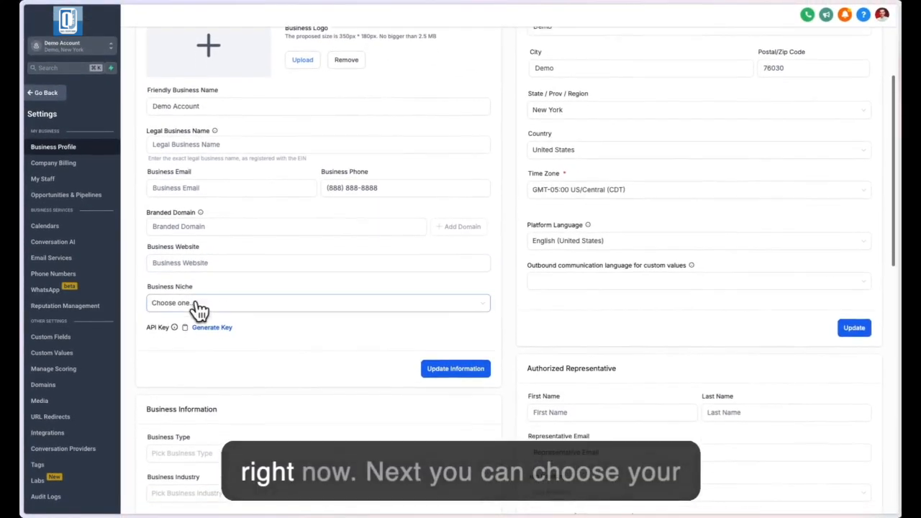
click(206, 285)
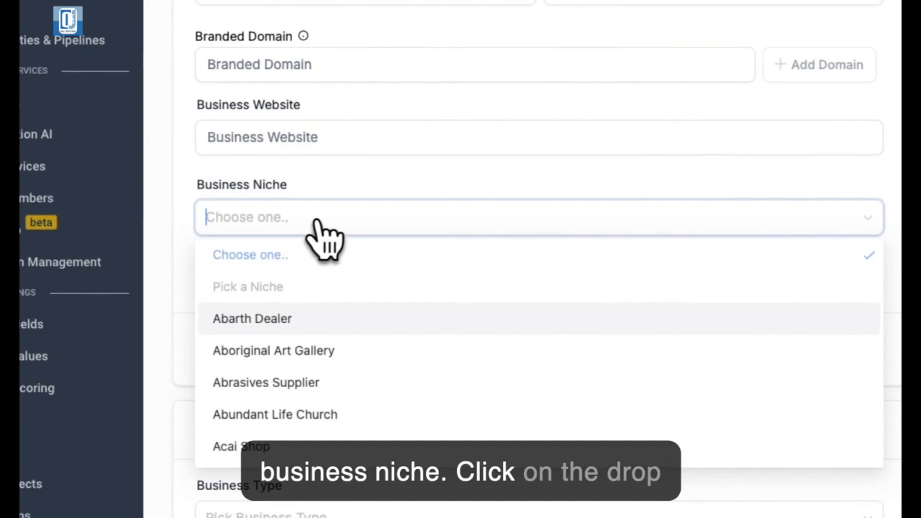
click(310, 188)
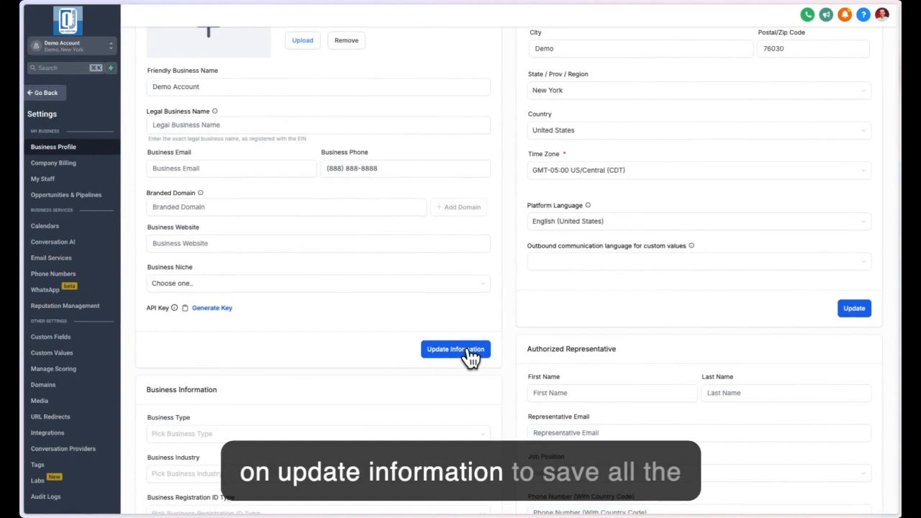
click(469, 351)
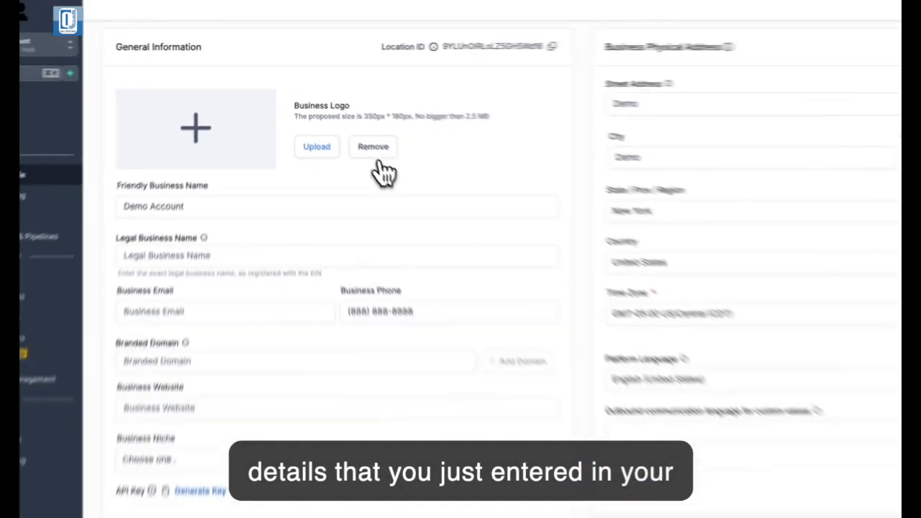
- Review the business type choices and the business industry field in the Business Information section
scroll(321, 324, down, 5)
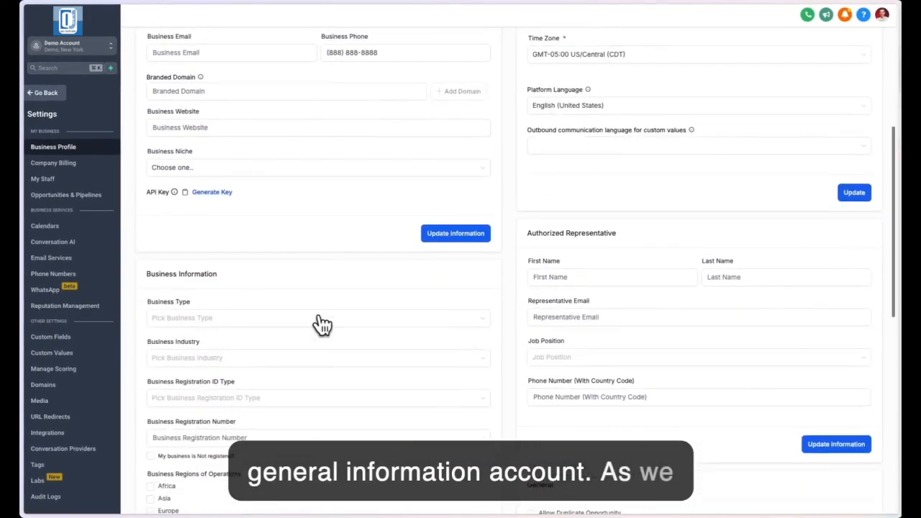
scroll(321, 323, down, 3)
scroll(202, 154, down, 1)
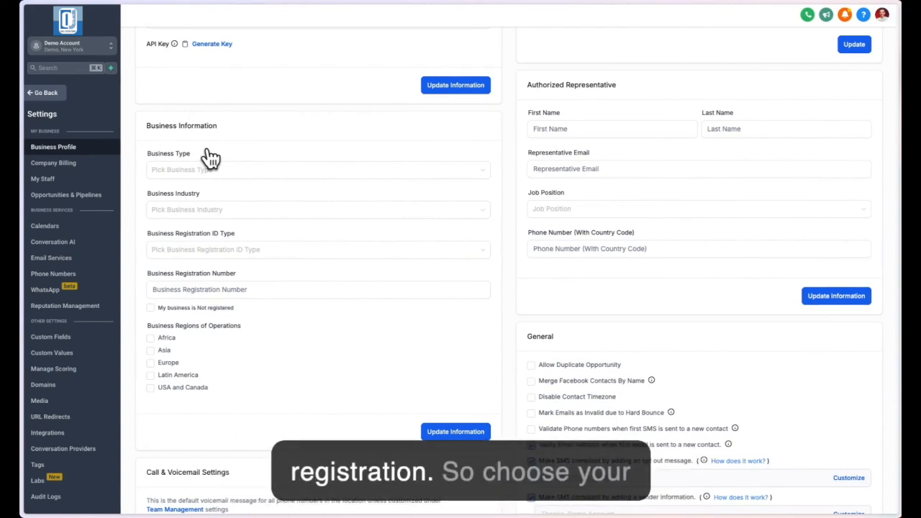
click(213, 169)
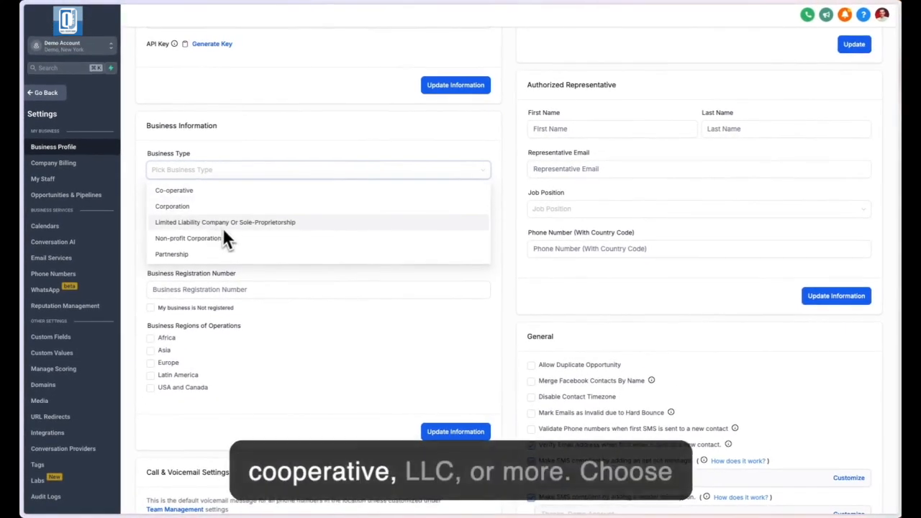
click(224, 148)
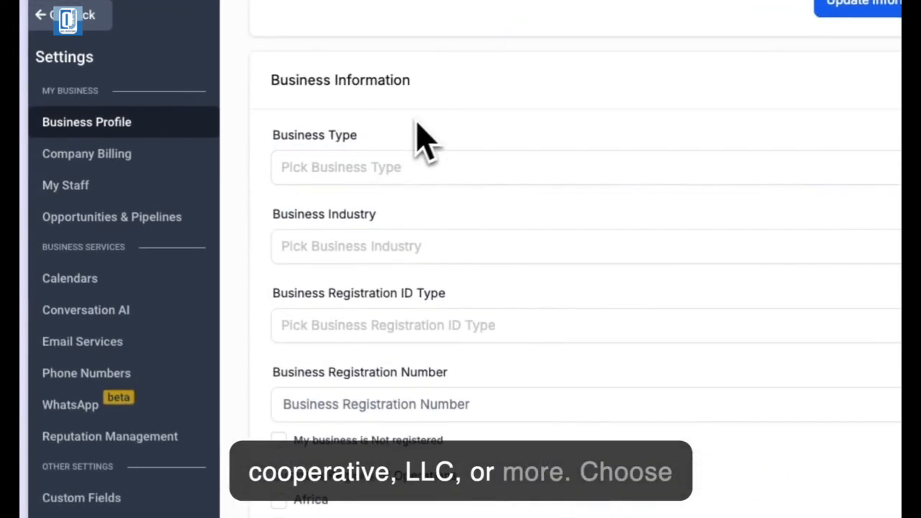
click(352, 259)
click(405, 243)
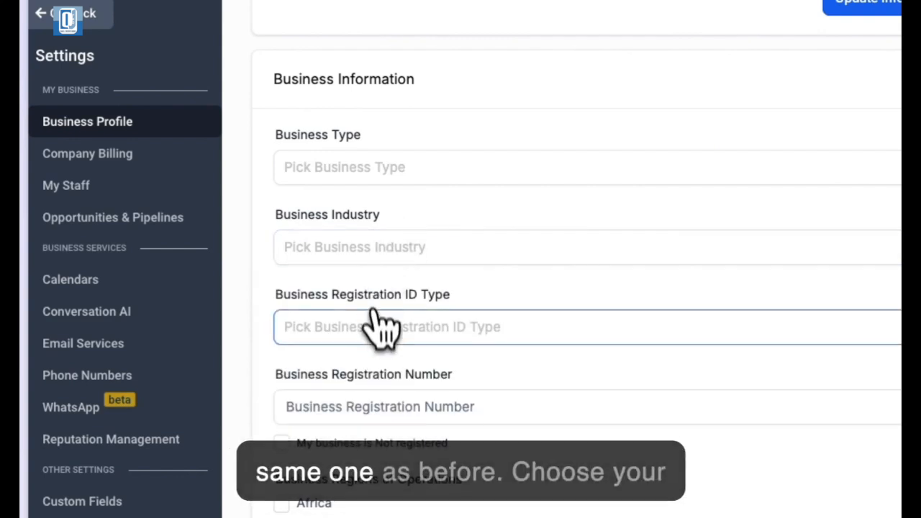
- Review the registration ID types and the registration number and region options, and save the Business Information section
click(420, 339)
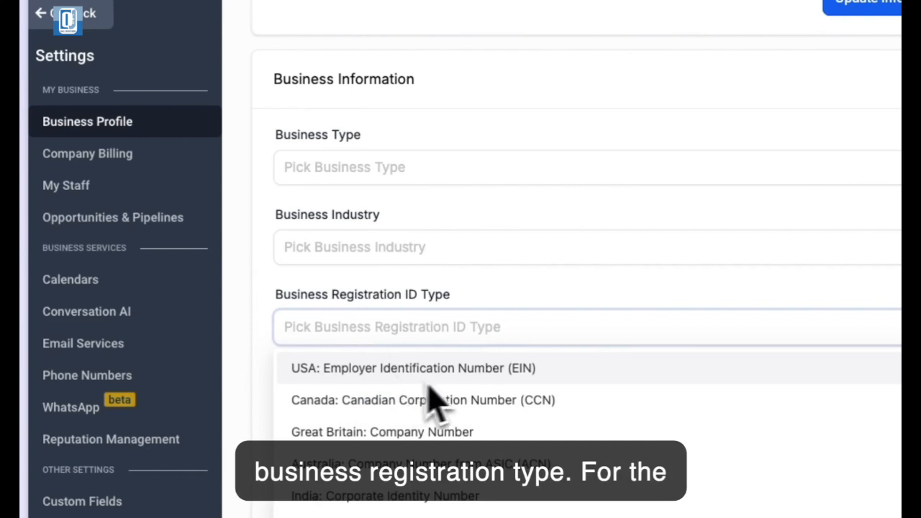
click(497, 303)
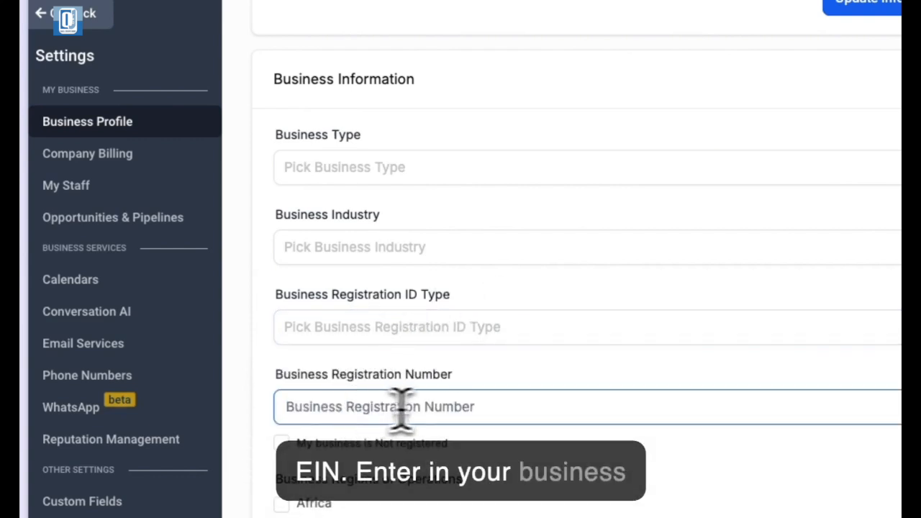
scroll(468, 407, down, 2)
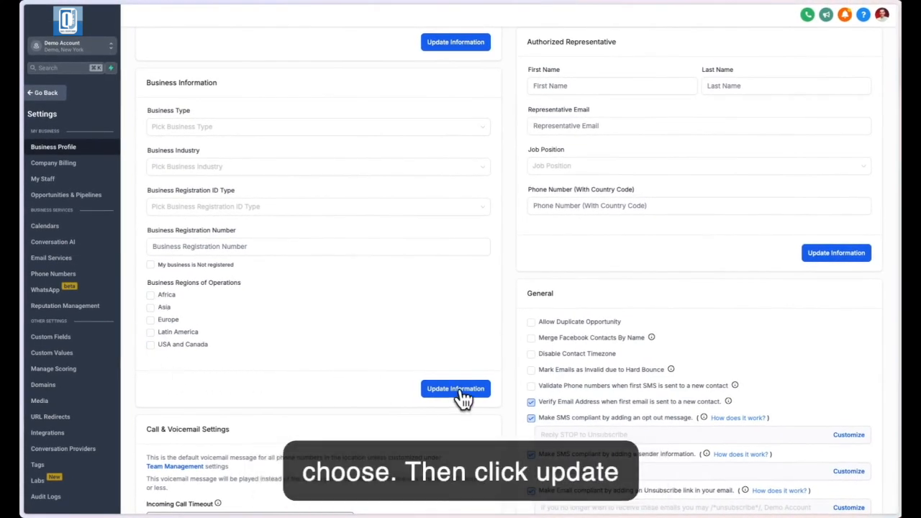
click(458, 391)
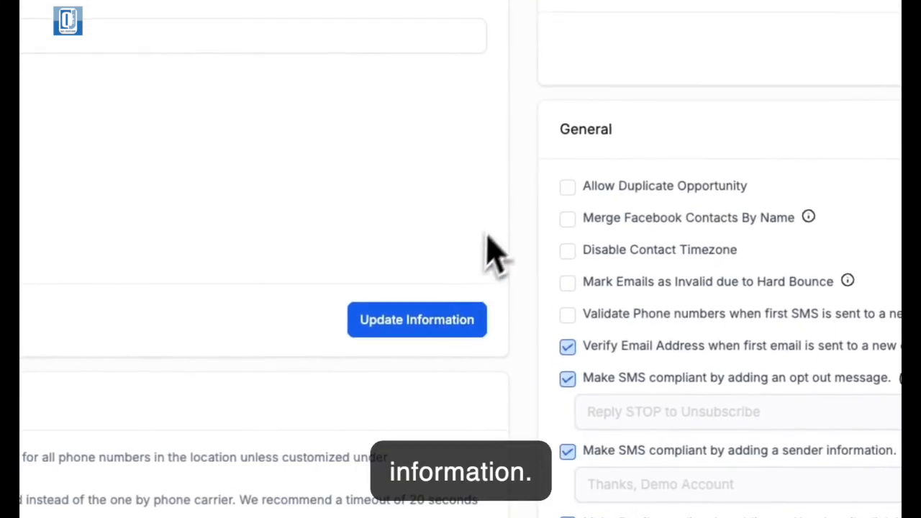
- Set the incoming call timeout to 20 seconds and save the call settings
scroll(495, 253, down, 3)
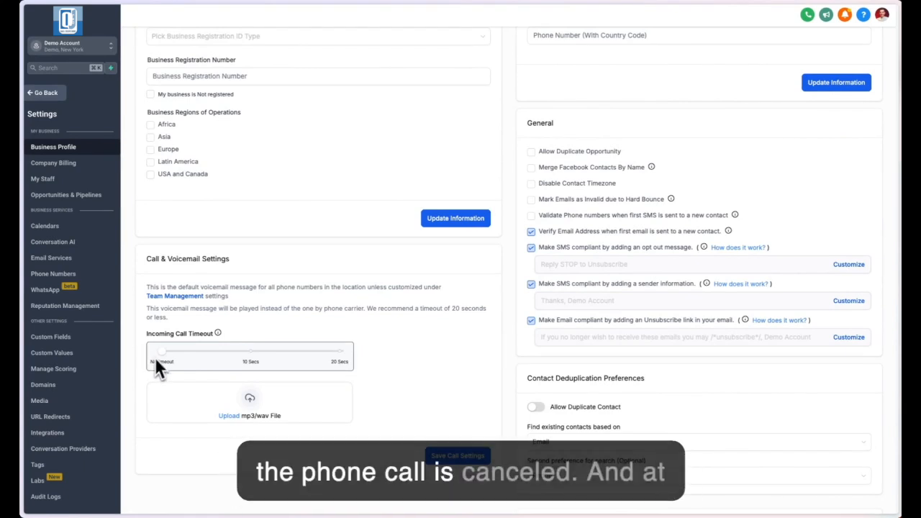
drag(160, 352, 242, 363)
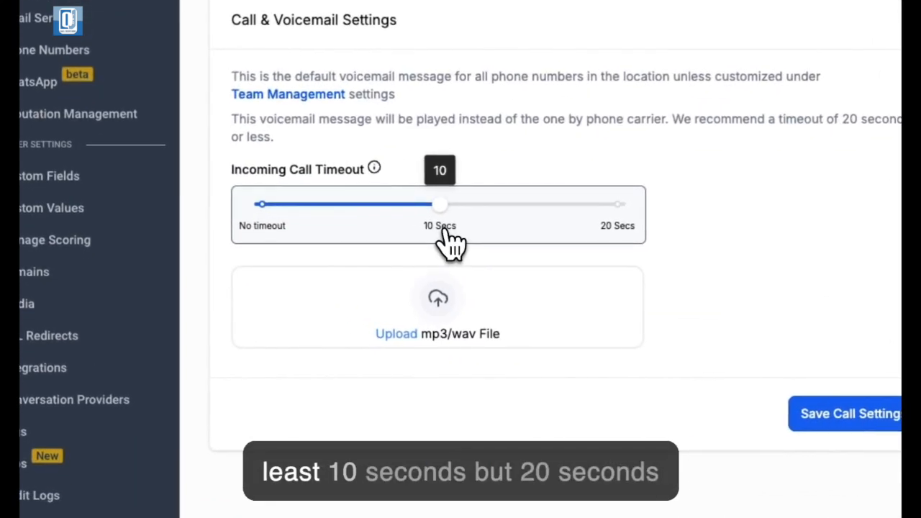
drag(449, 244, 621, 262)
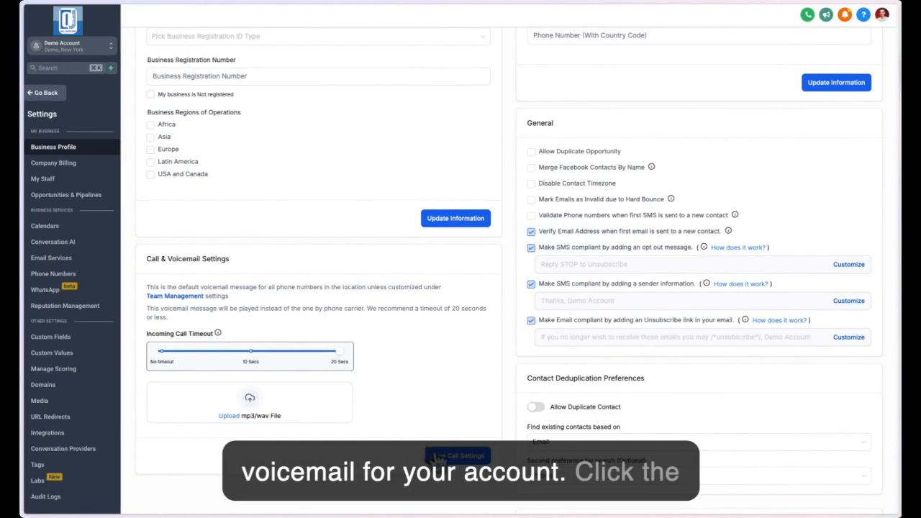
click(453, 456)
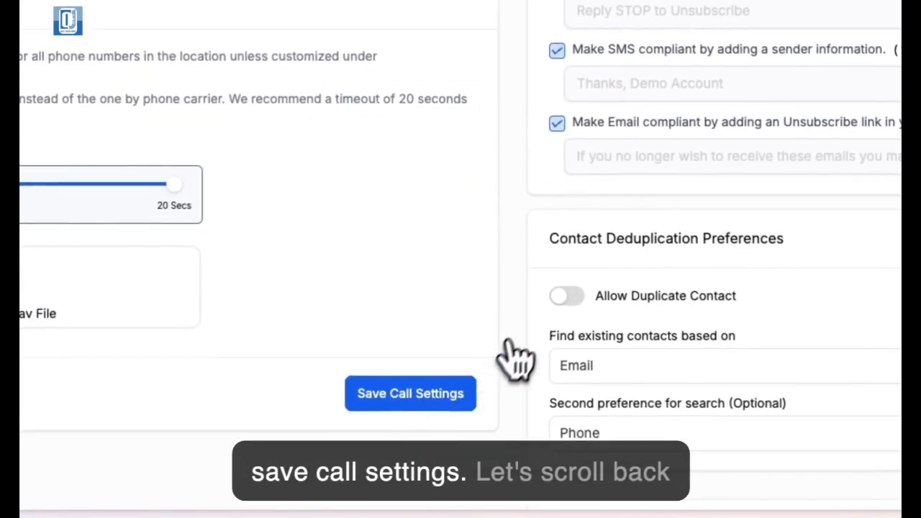
- Review the street address and city fields and the state choices in the Business Physical Address section
scroll(531, 328, up, 20)
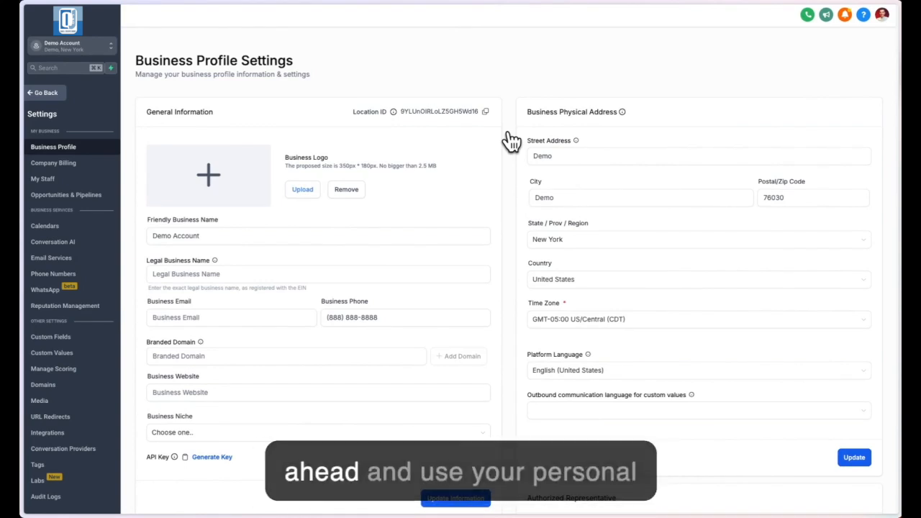
click(541, 156)
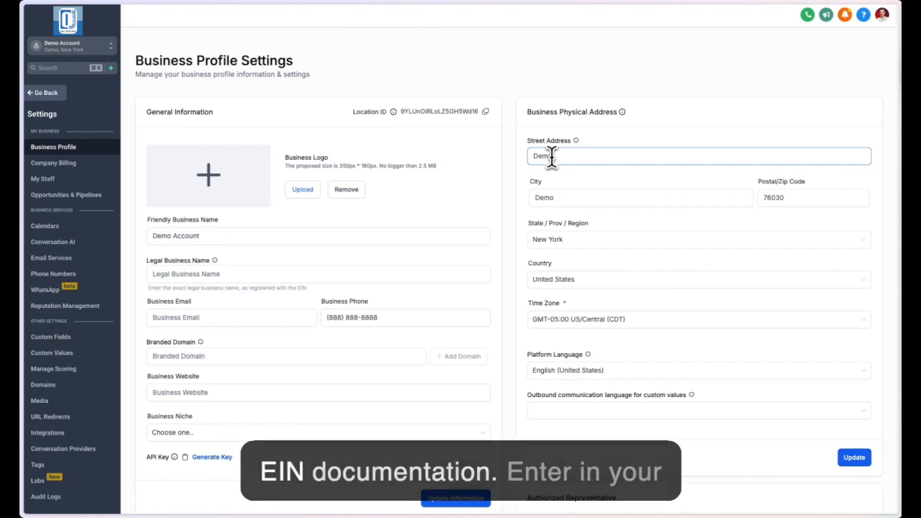
double_click(552, 157)
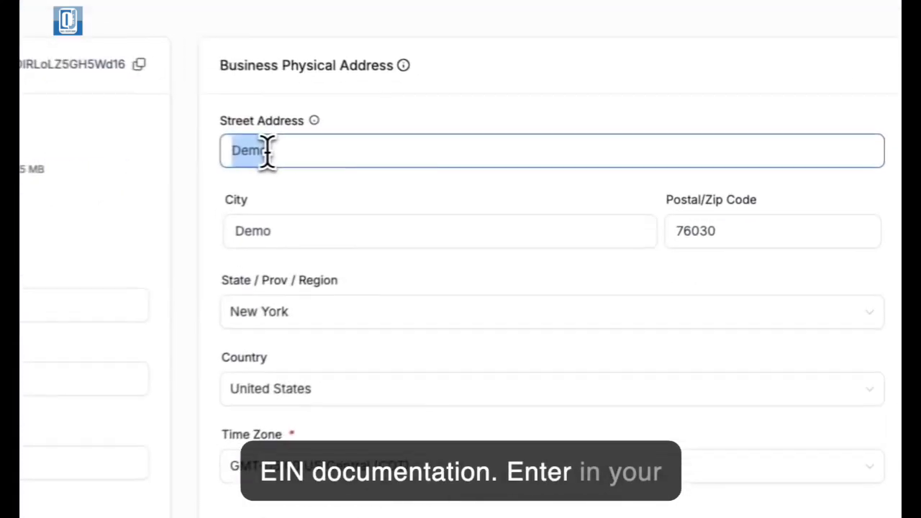
click(284, 224)
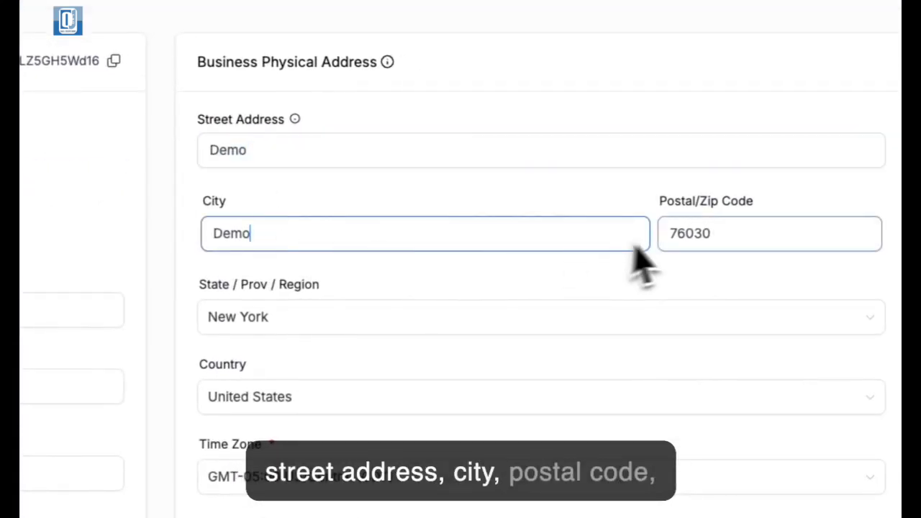
click(537, 317)
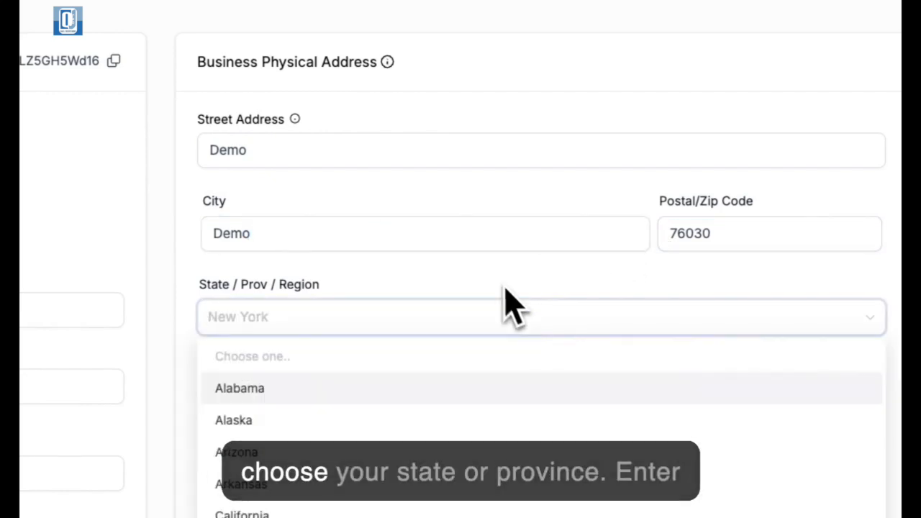
click(504, 308)
scroll(385, 356, down, 2)
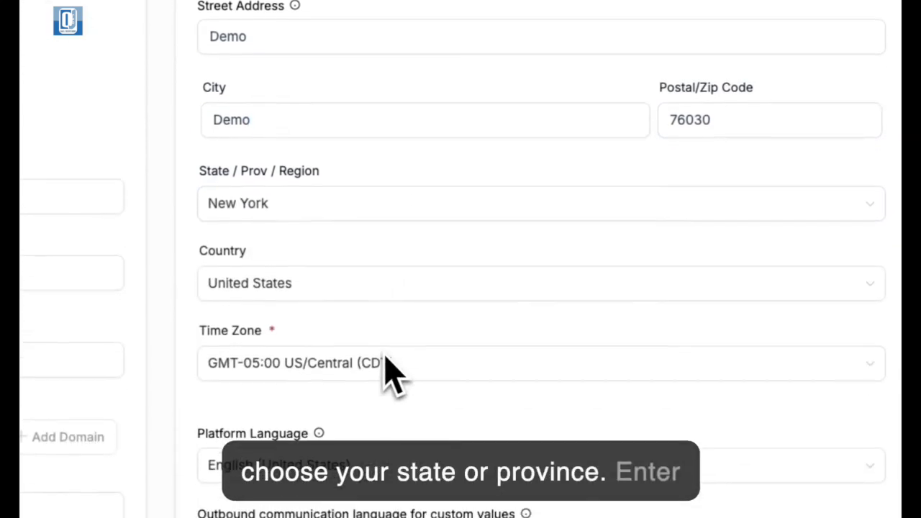
- Review the country and time zone choices for the business physical address
click(317, 281)
click(317, 282)
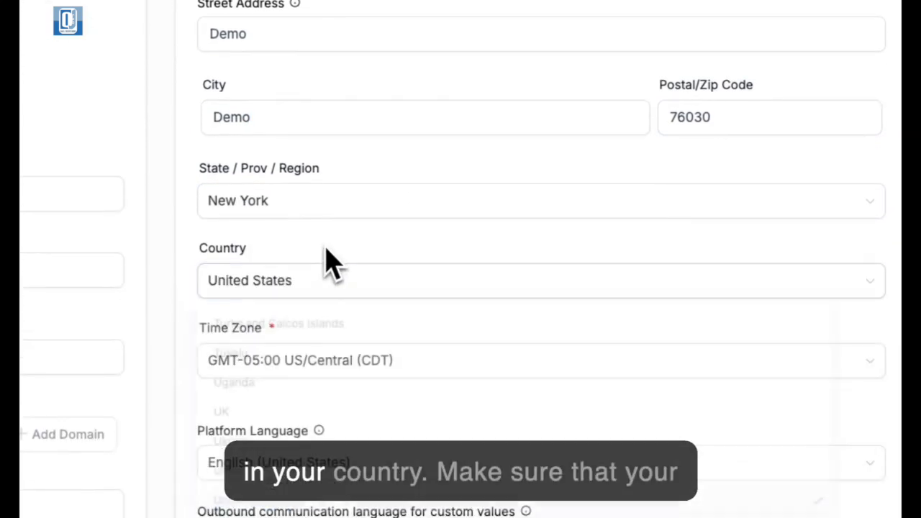
click(387, 369)
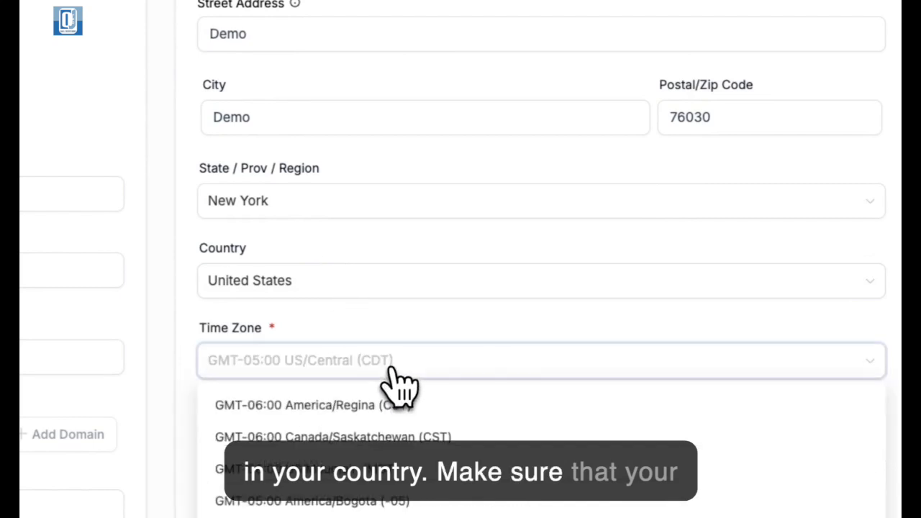
click(392, 326)
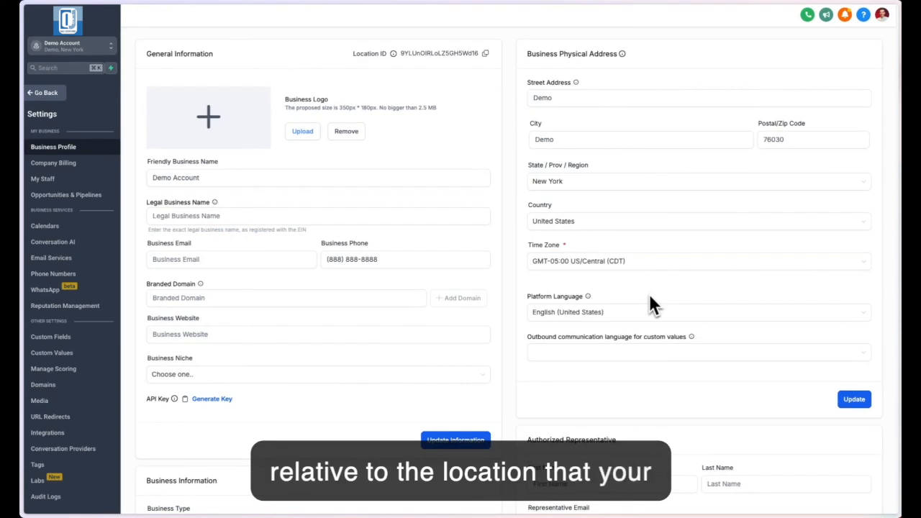
- Check the platform language choices and set the outbound communication language for custom values to English (United States)
scroll(649, 295, down, 1)
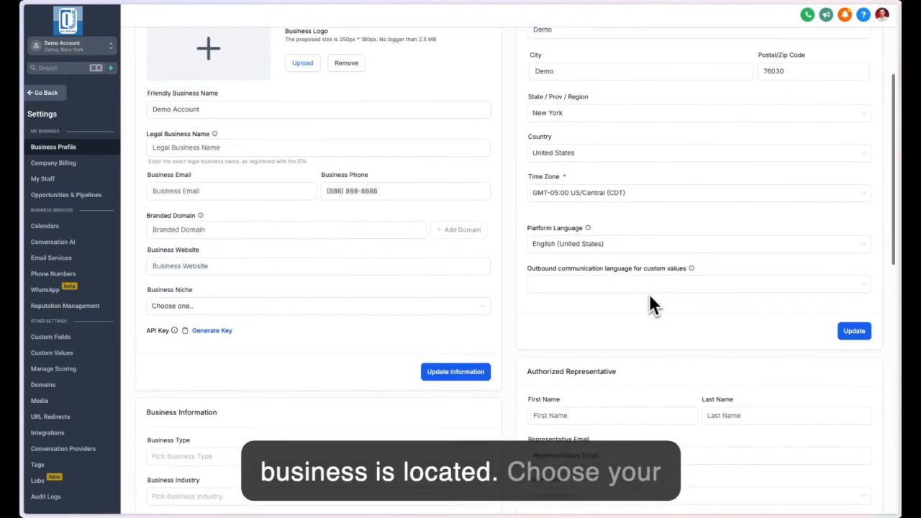
click(633, 244)
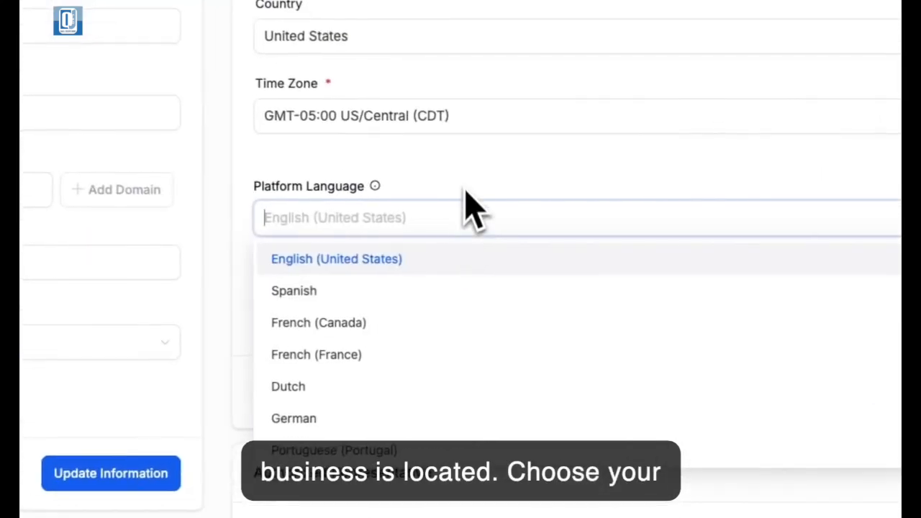
click(465, 192)
click(519, 301)
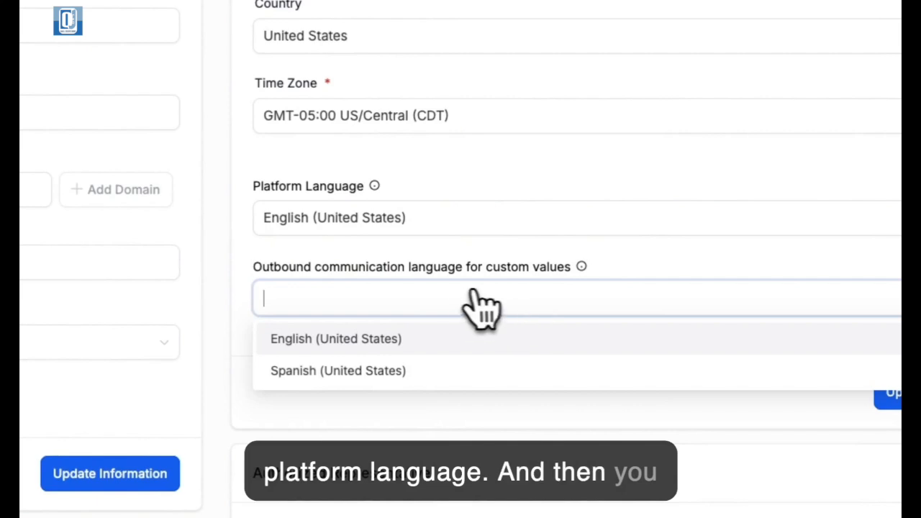
click(368, 349)
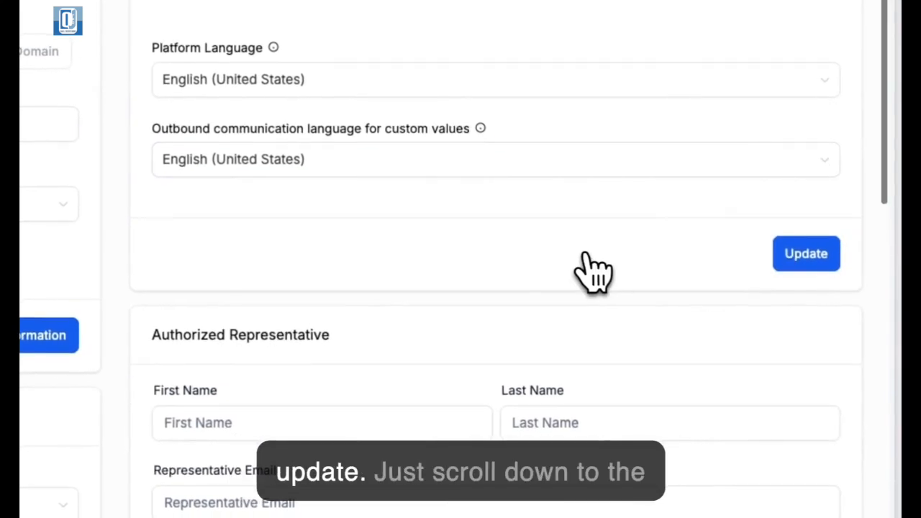
- Review the name, representative email and job position fields of the Authorized Representative section and save its information
scroll(594, 273, down, 3)
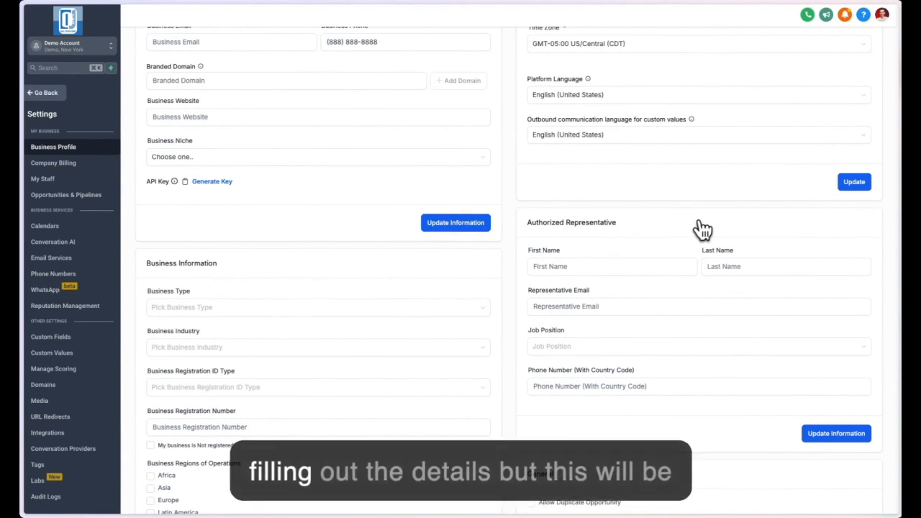
scroll(703, 228, down, 1)
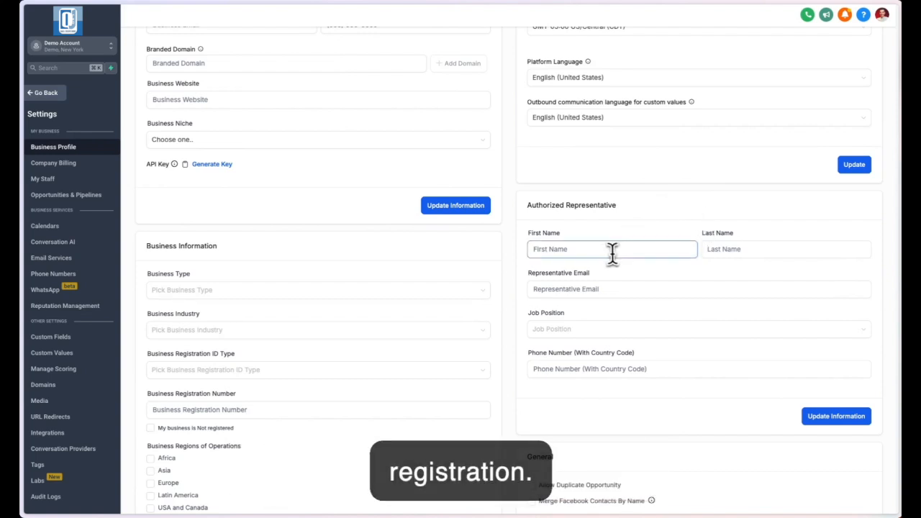
click(715, 254)
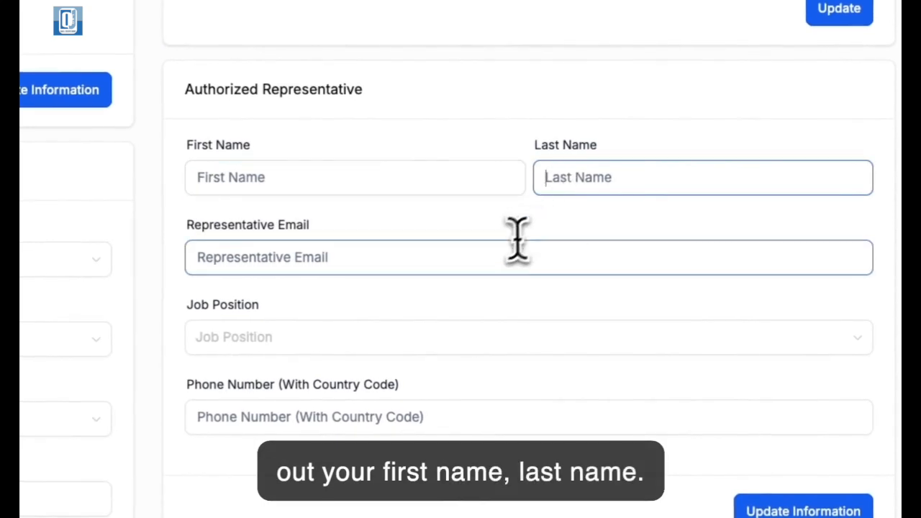
click(497, 256)
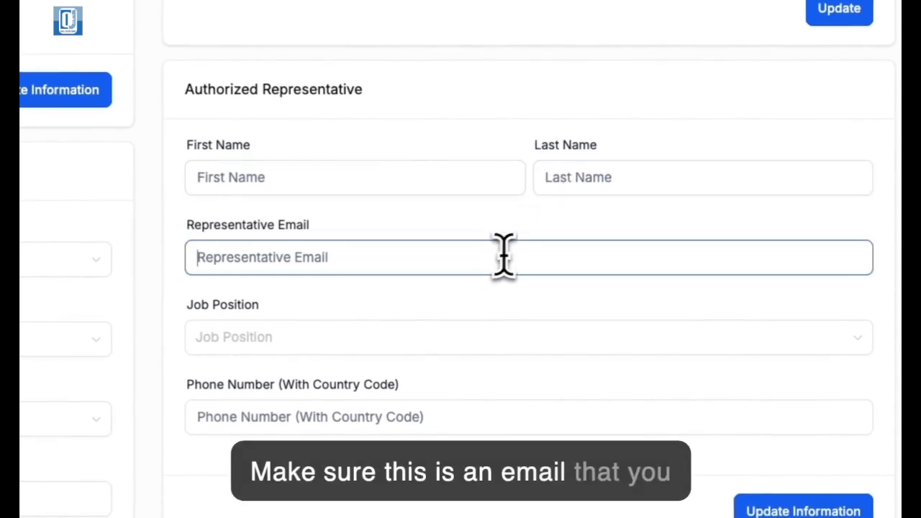
scroll(536, 288, down, 1)
click(539, 287)
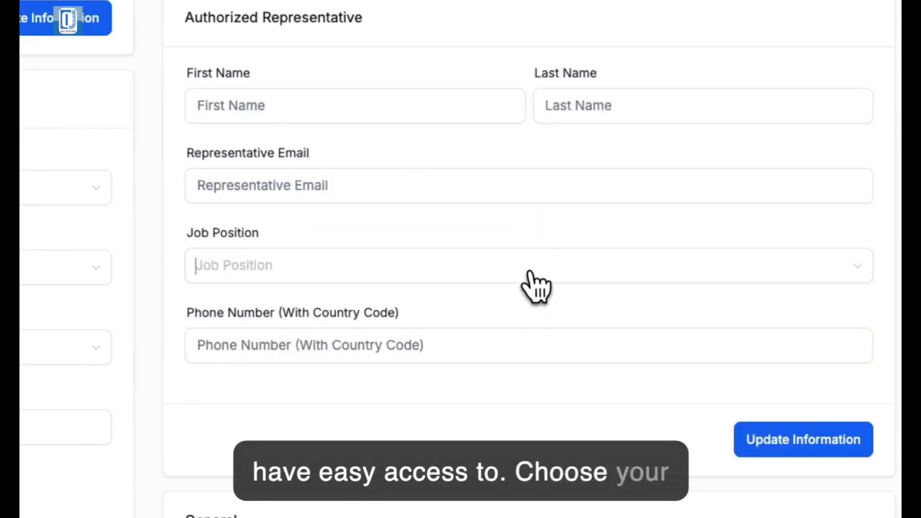
click(517, 329)
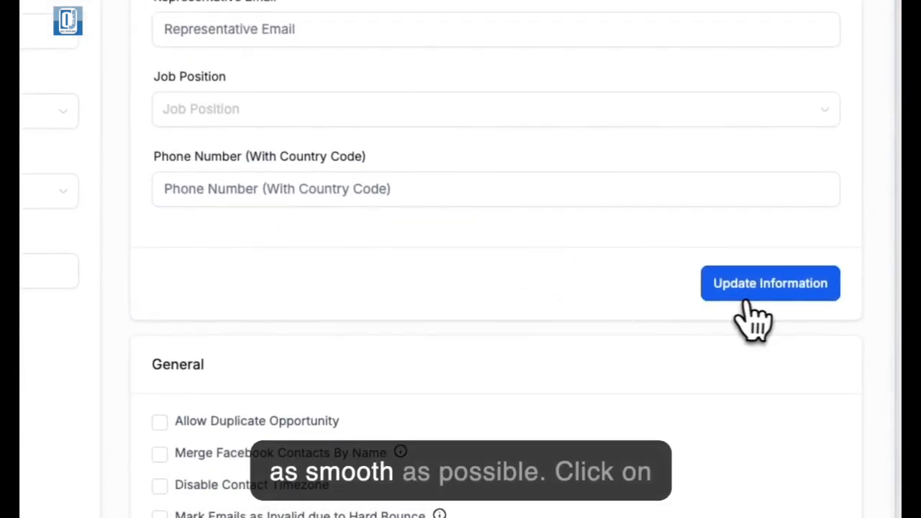
click(764, 286)
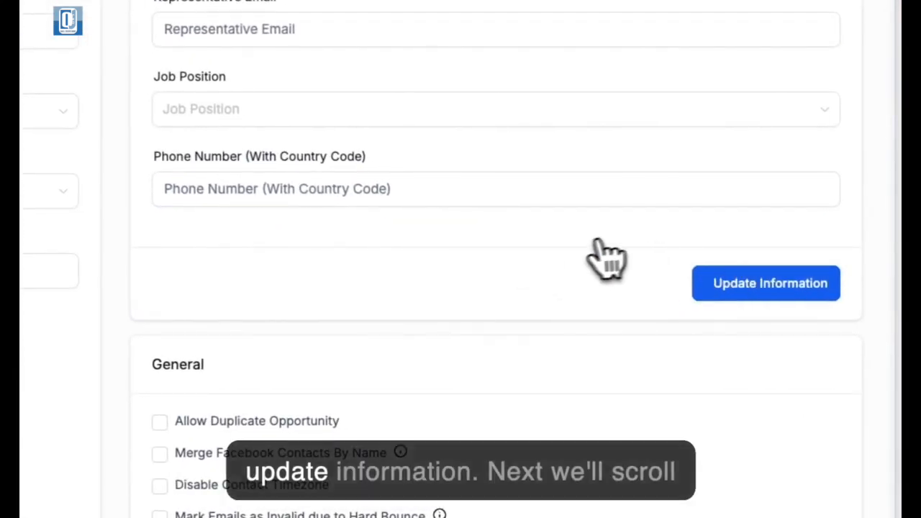
- Examine the General options for duplicate opportunities, merging Facebook contacts, disabling contact timezone and marking hard-bounced emails as invalid
scroll(545, 267, down, 2)
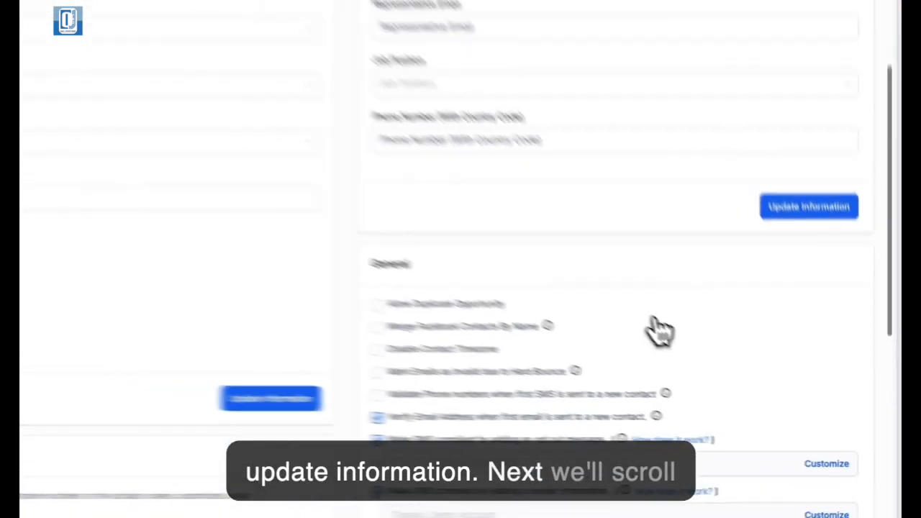
scroll(725, 370, down, 2)
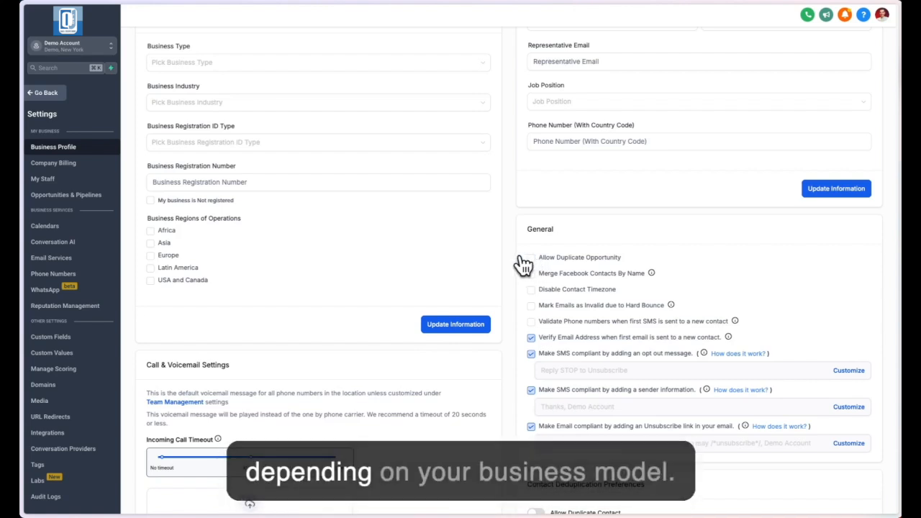
scroll(523, 264, down, 1)
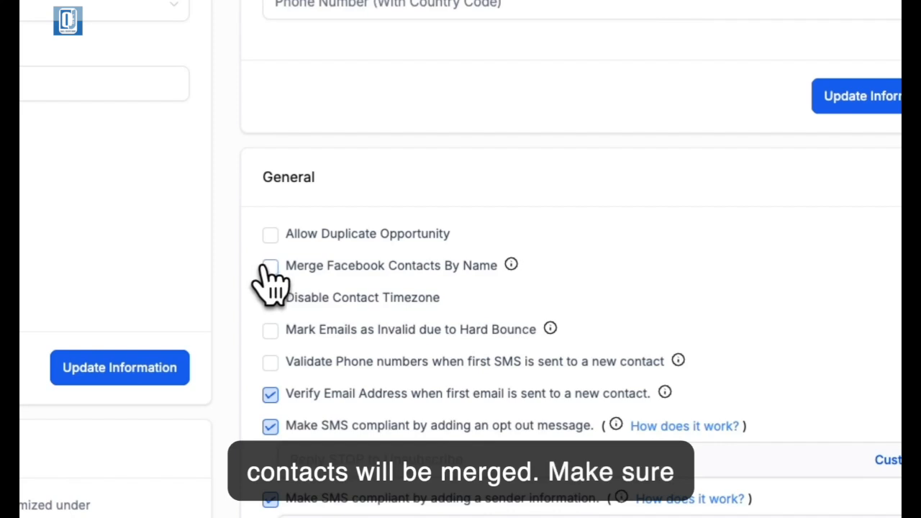
scroll(253, 268, down, 1)
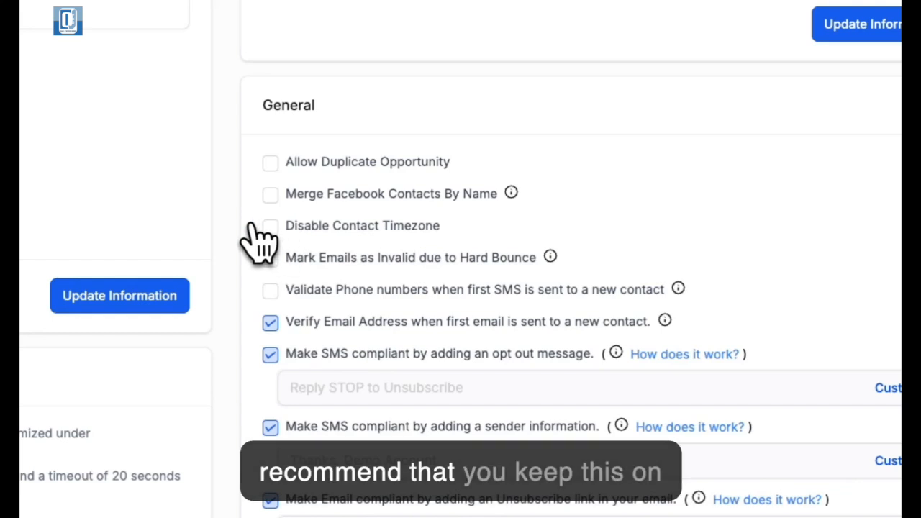
scroll(259, 241, down, 1)
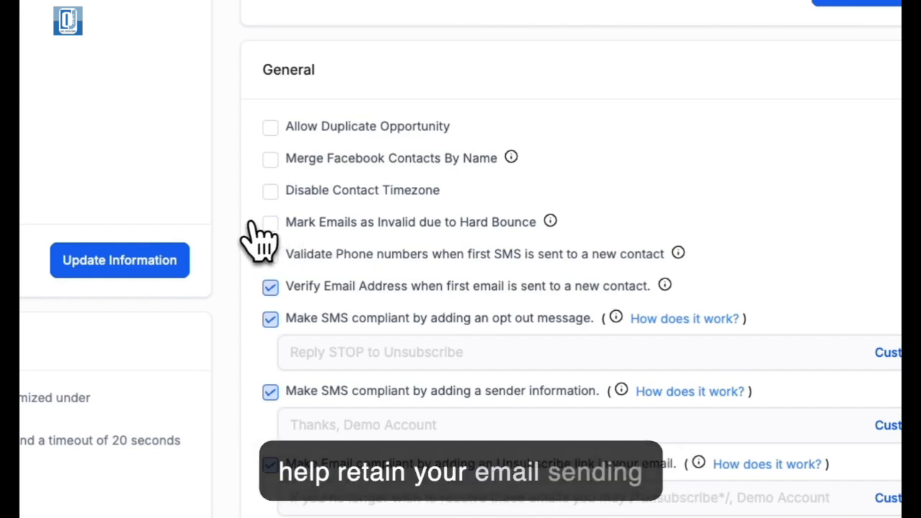
- Examine the General options for phone validation, email verification, SMS opt-out and sender information, and the email unsubscribe link
scroll(252, 224, down, 1)
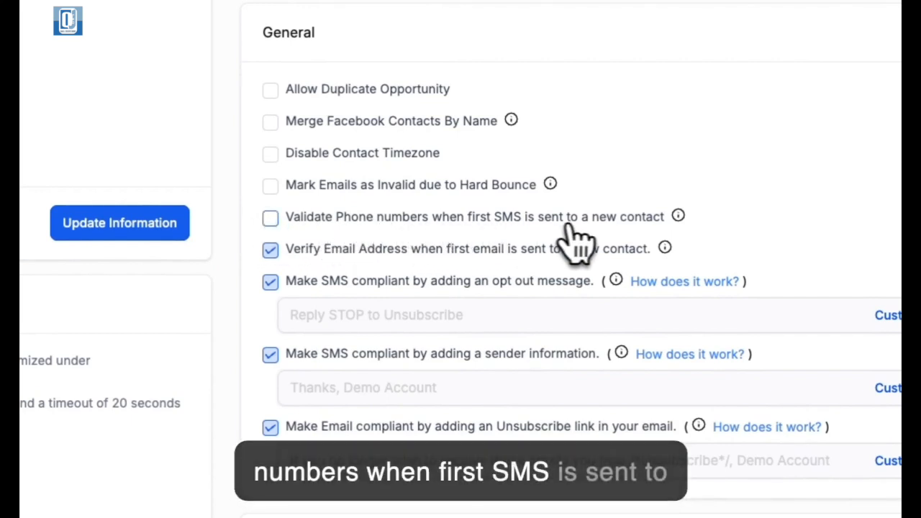
scroll(259, 229, down, 1)
click(267, 221)
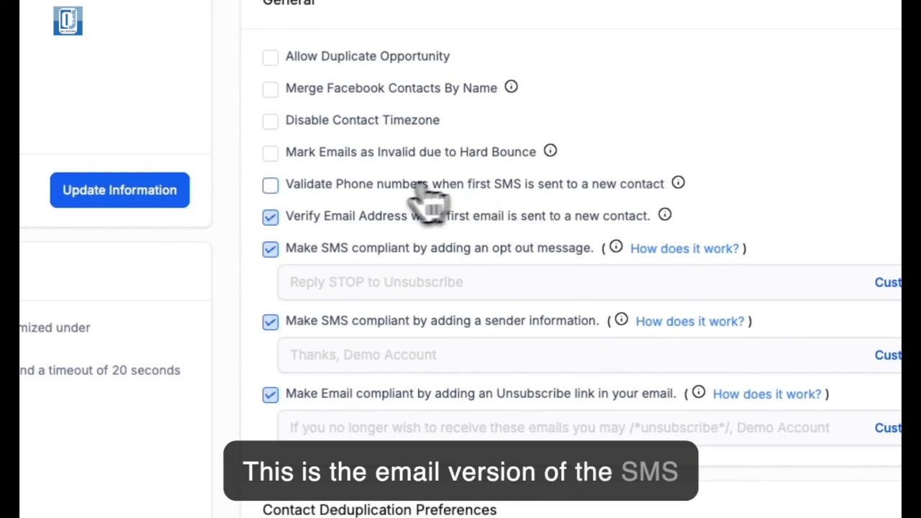
scroll(256, 243, down, 1)
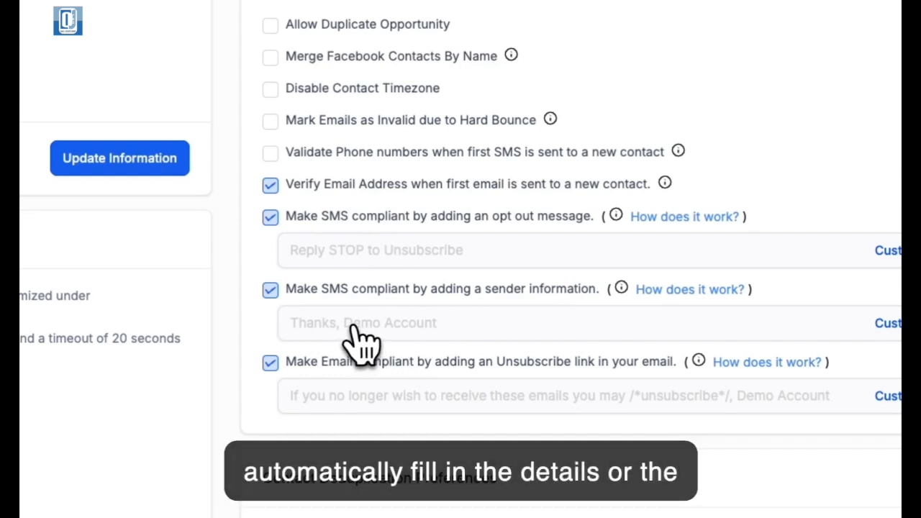
click(259, 353)
scroll(257, 360, down, 1)
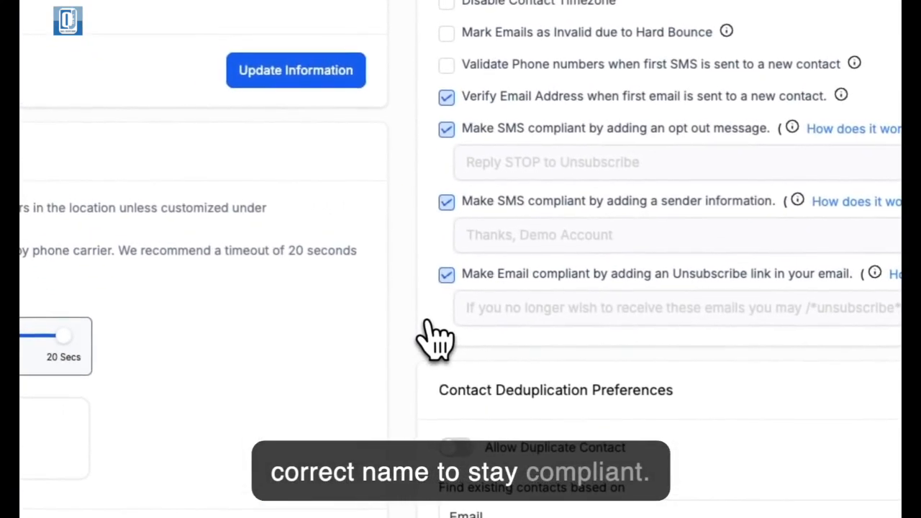
- Review the Allow Duplicate Contact option and the choices for finding existing contacts in Contact Deduplication Preferences
scroll(437, 338, down, 3)
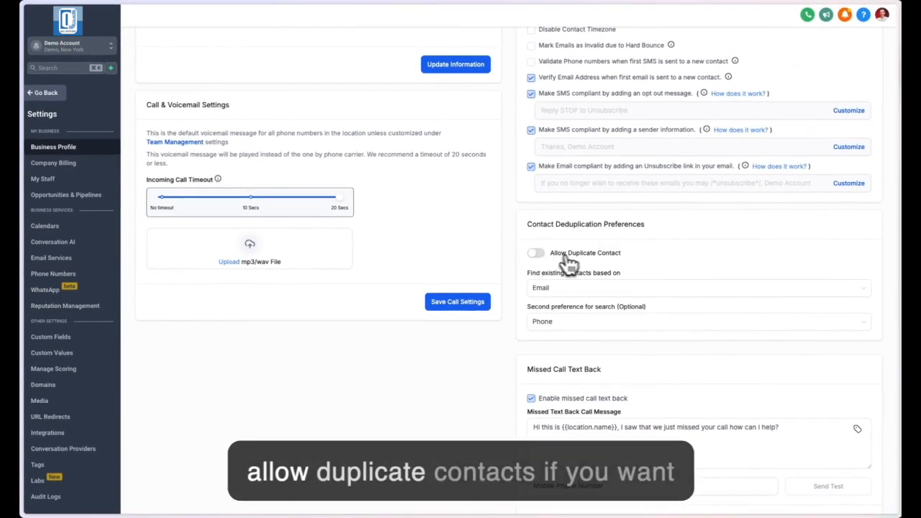
click(538, 251)
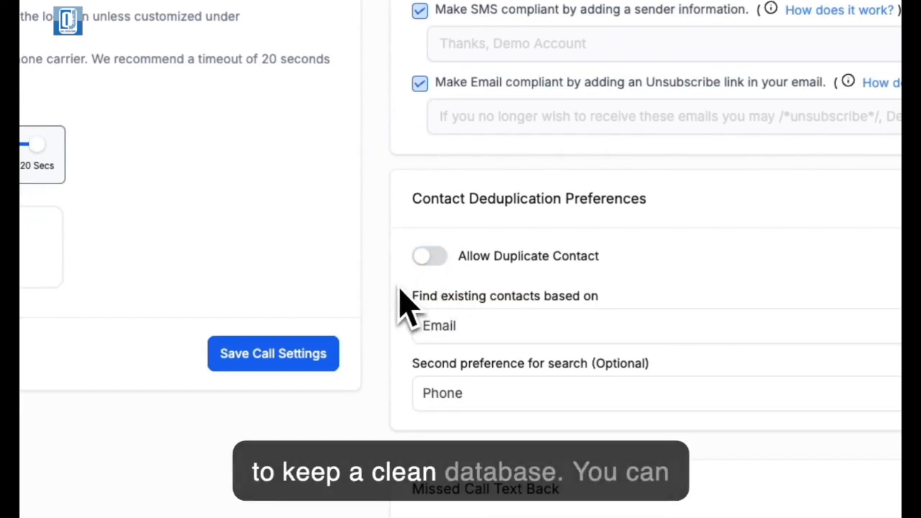
scroll(402, 305, down, 1)
click(501, 273)
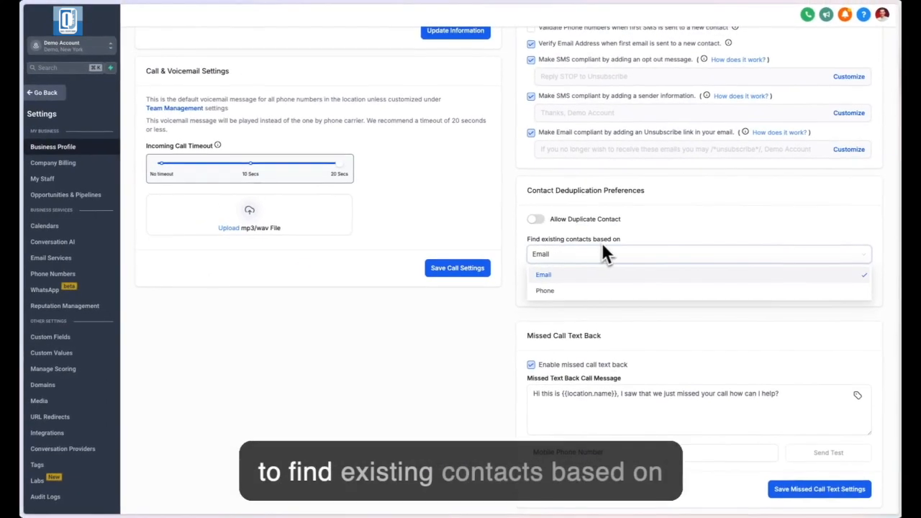
click(521, 255)
- Open the missed call text back message for editing
scroll(520, 255, down, 1)
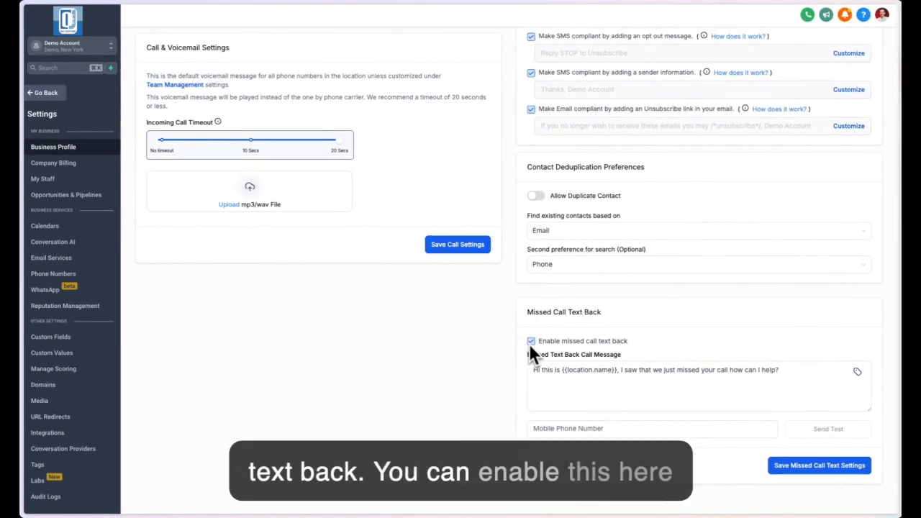
click(543, 370)
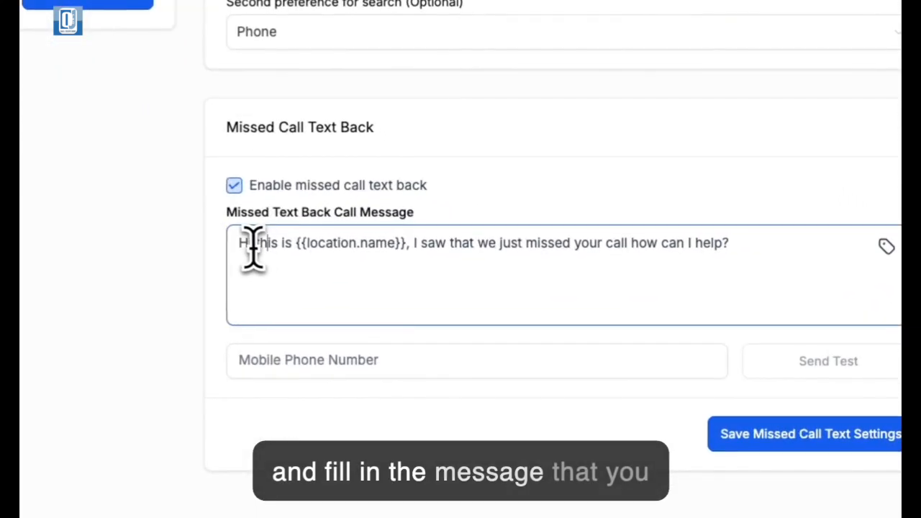